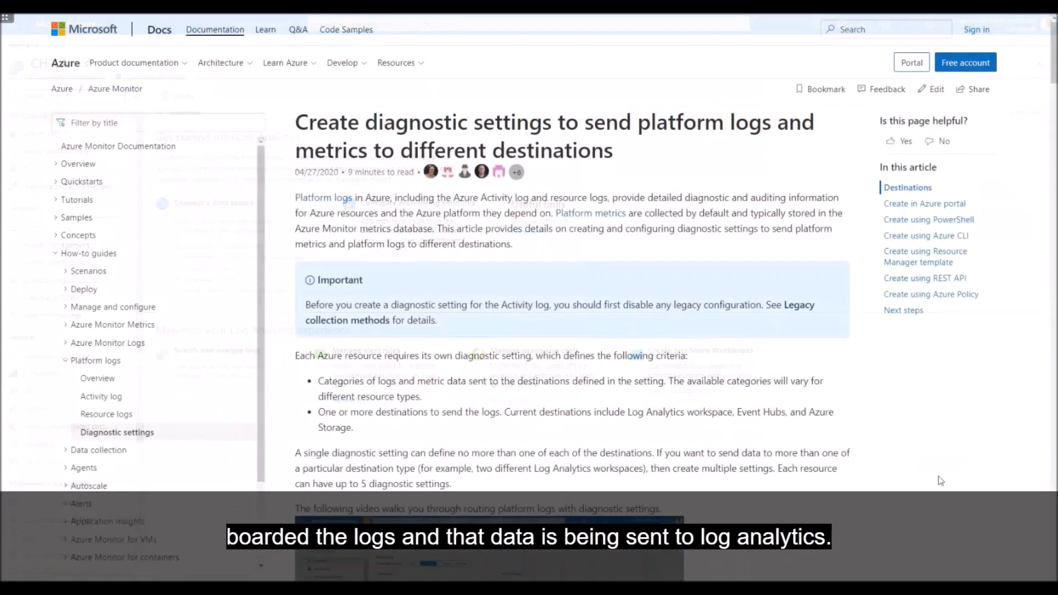
- Read through the documentation article on creating diagnostic settings, down to the Destinations section
scroll(551, 297, "down", 3)
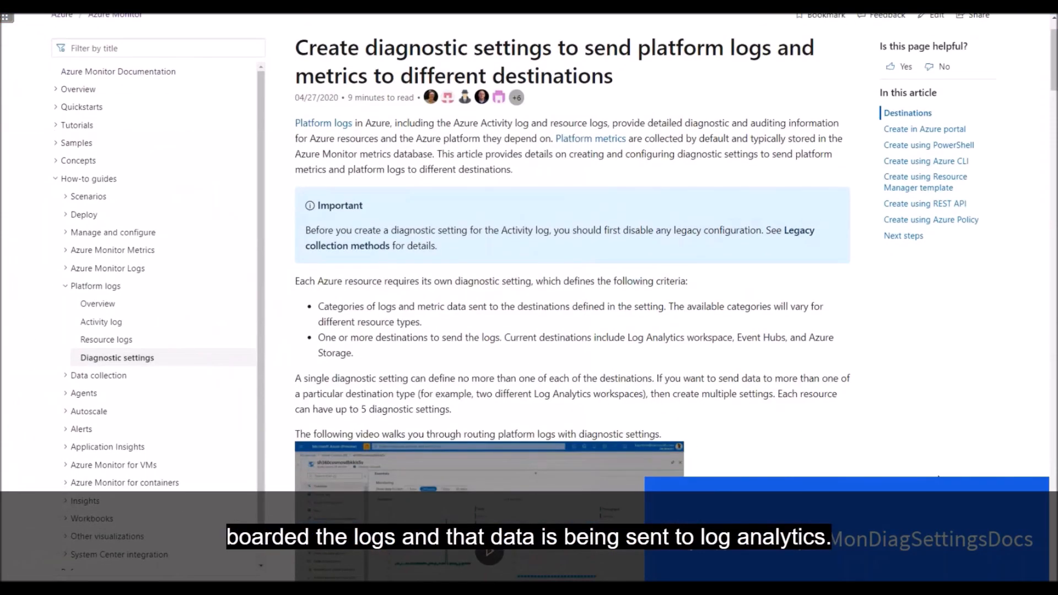
scroll(573, 297, "down", 5)
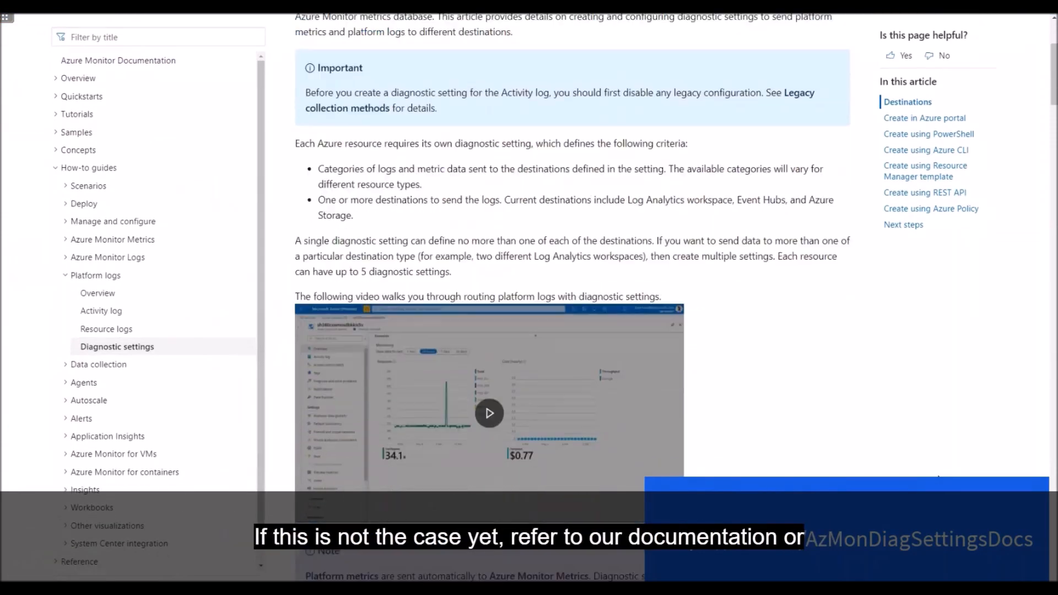
scroll(573, 298, "down", 2)
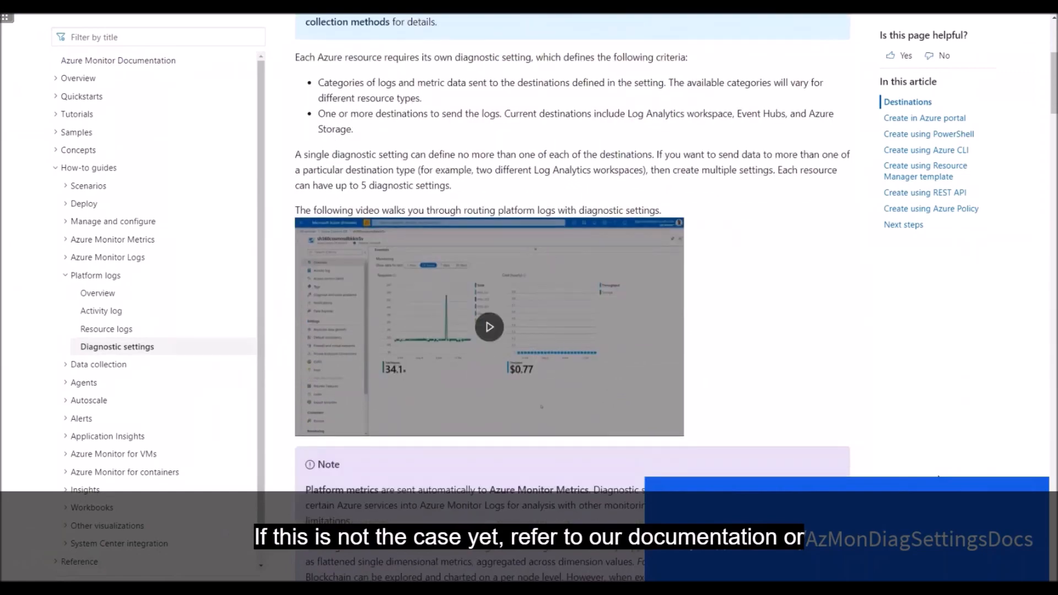
scroll(573, 297, "down", 5)
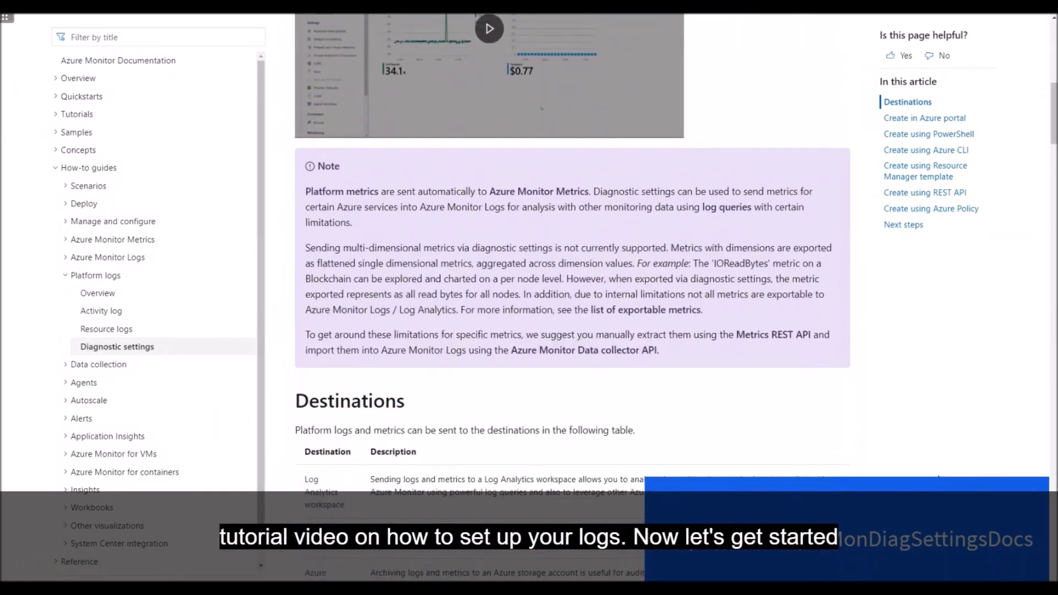
scroll(573, 298, "down", 2)
scroll(573, 297, "down", 2)
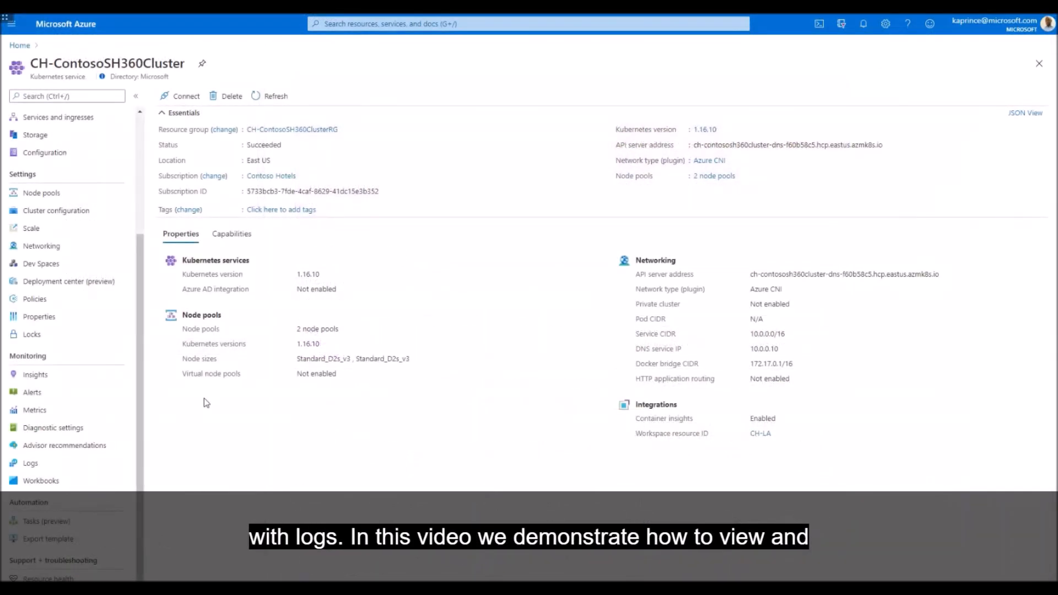
- Open the logs of the CH-ContosoSH360Cluster Kubernetes service and browse the example queries grouped by topic
left_click(31, 463)
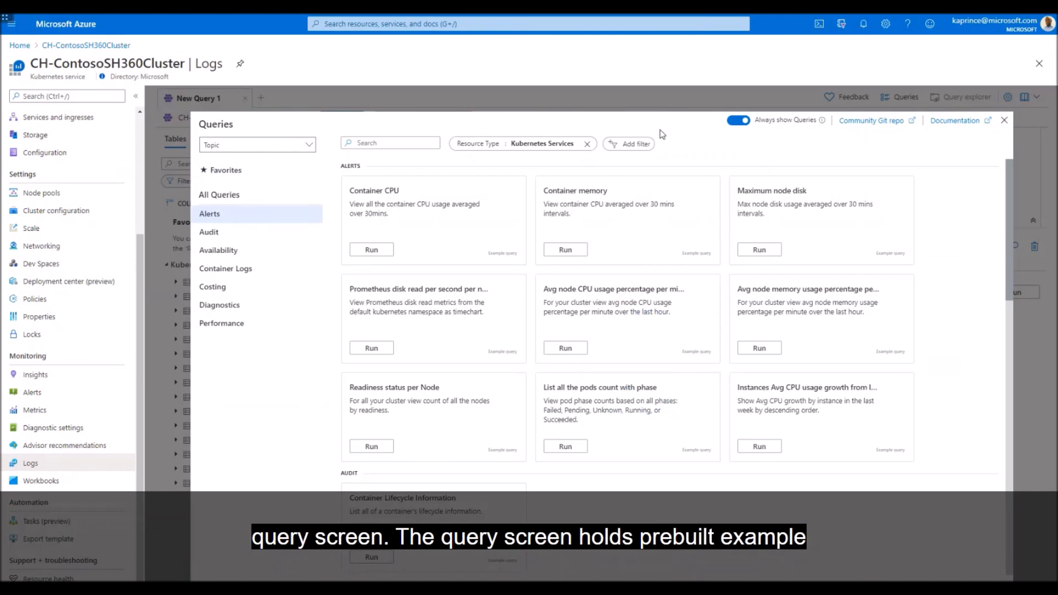
scroll(968, 239, "down", 5)
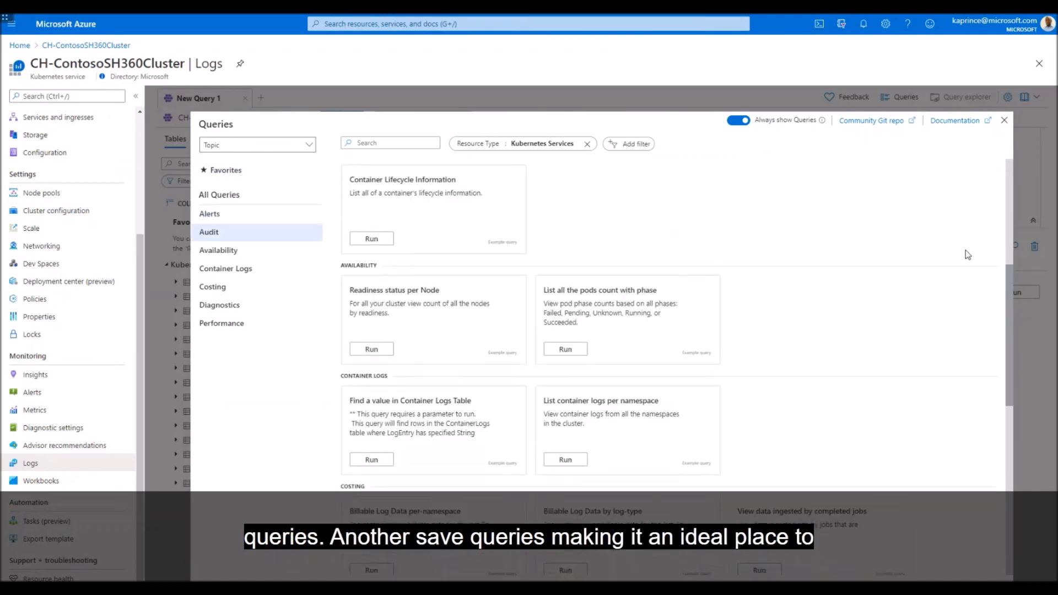
scroll(968, 255, "down", 6)
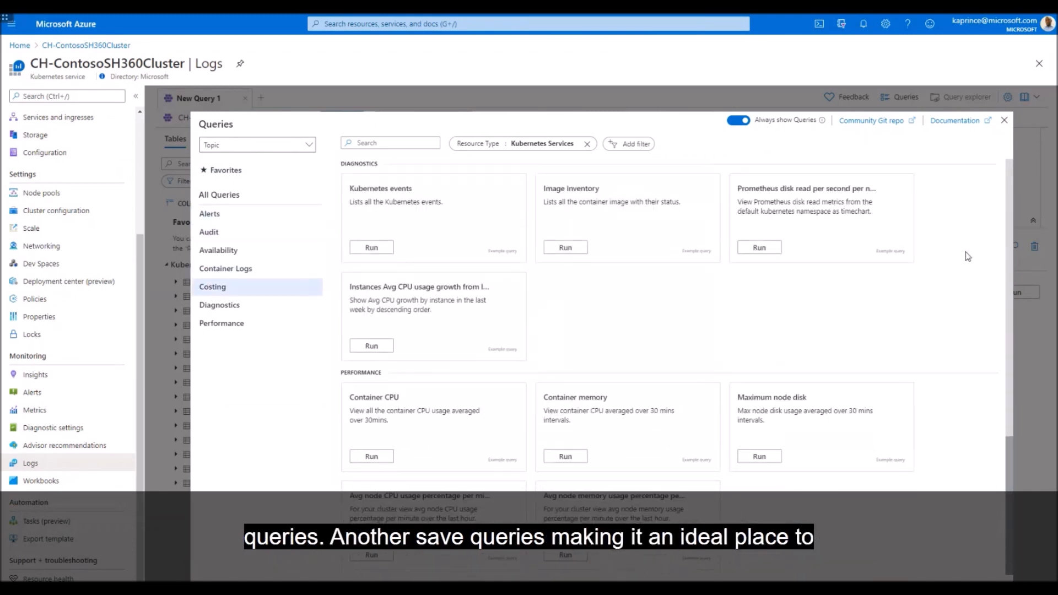
scroll(969, 257, "up", 10)
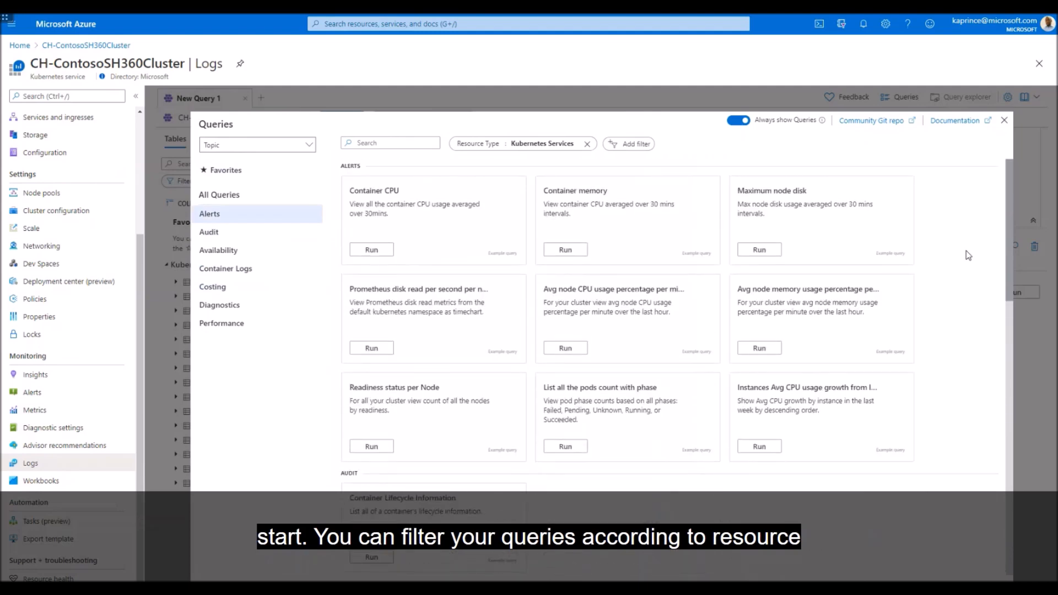
left_click(631, 144)
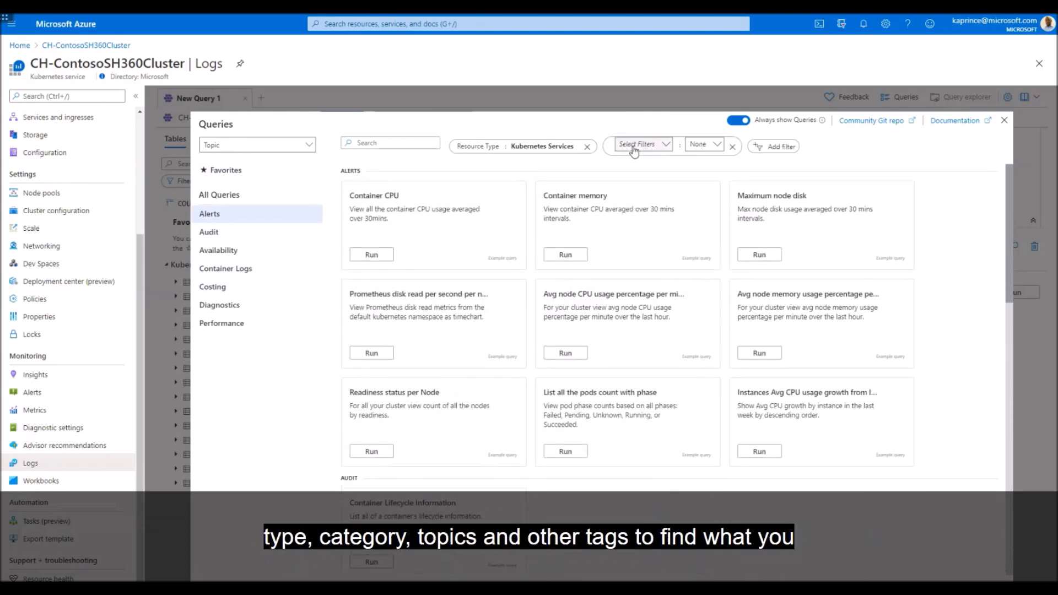
left_click(640, 145)
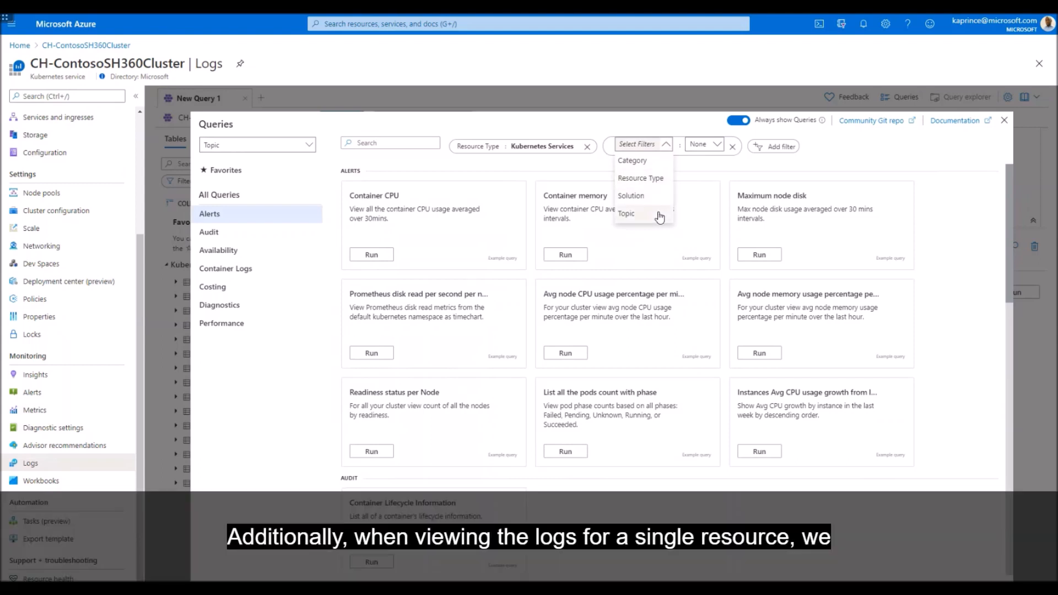
left_click(732, 146)
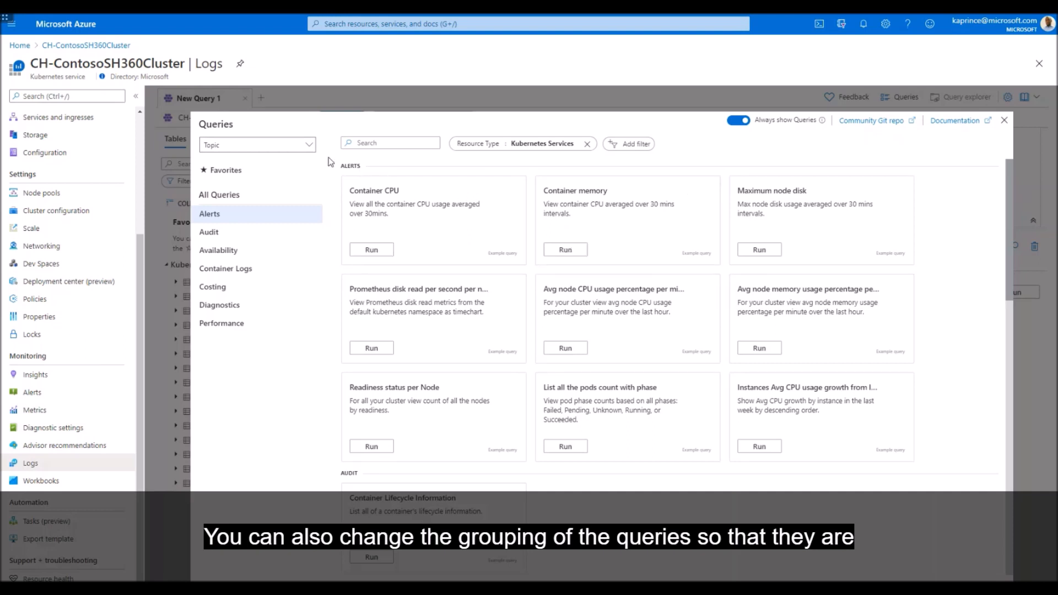
- Group the example queries by Category and go to the Containers group
left_click(309, 146)
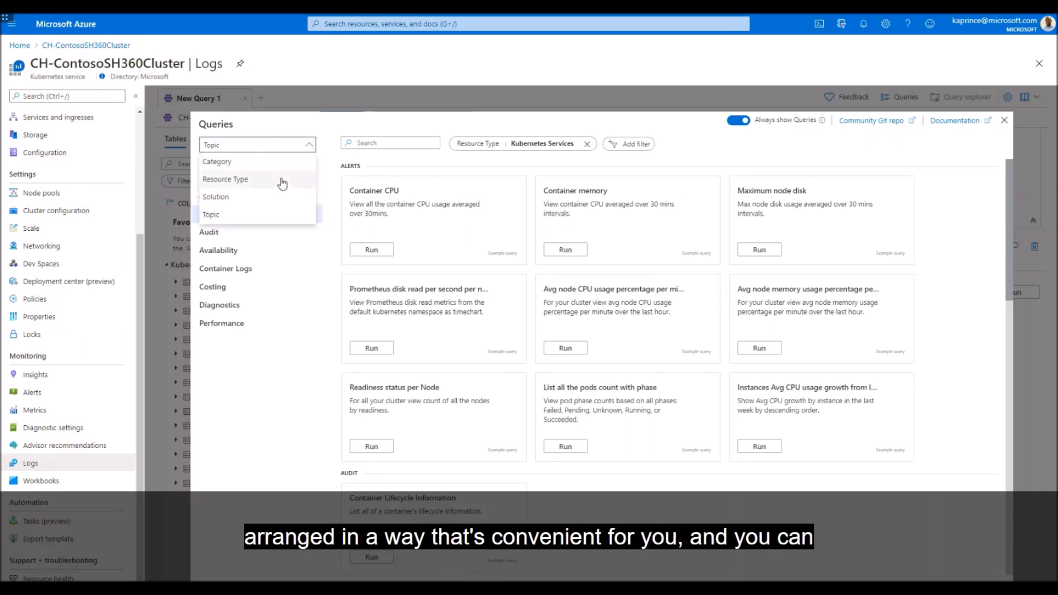
left_click(257, 163)
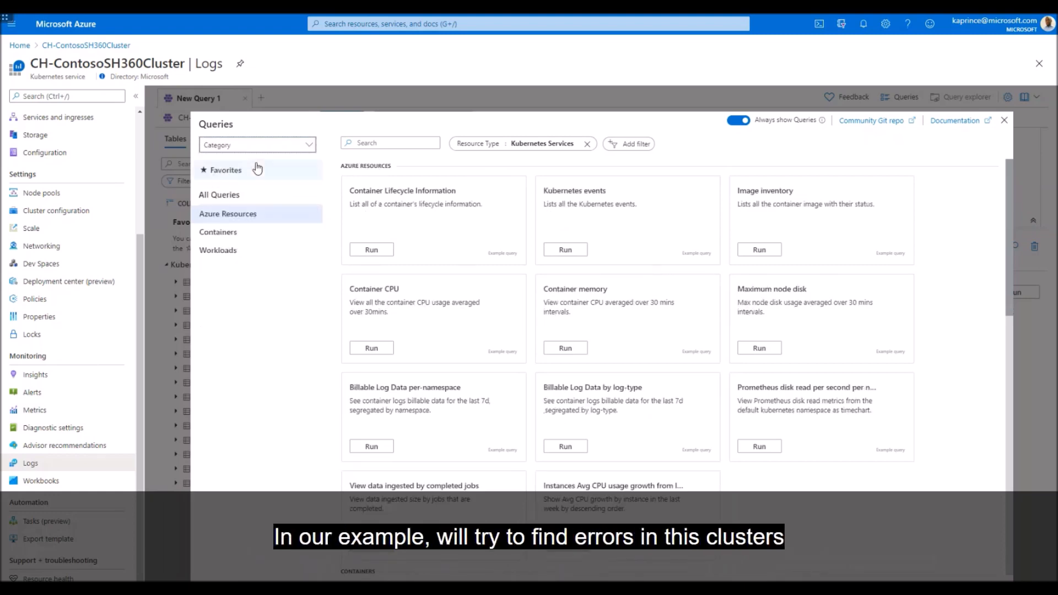
left_click(255, 238)
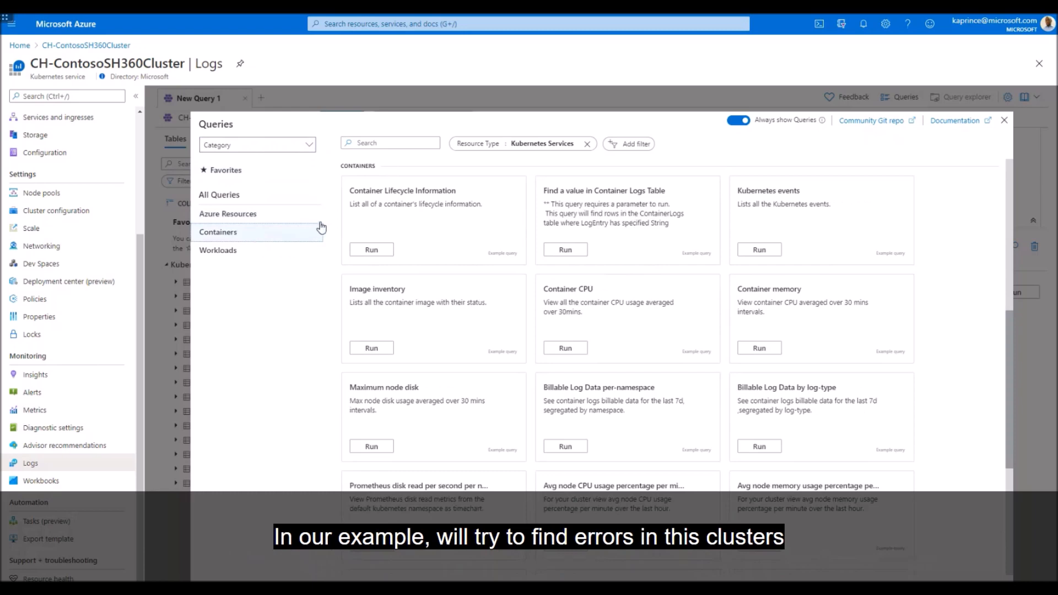
- Search the example queries for "find" and load "Find a value in Container Logs Table" into the editor
left_click(374, 142)
type("find")
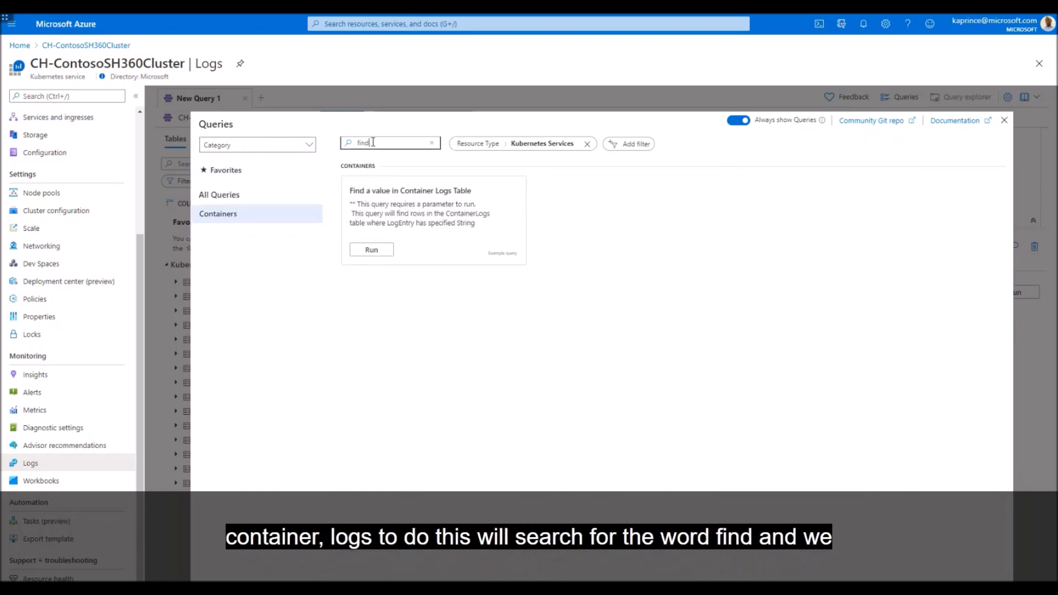
mouse_move(389, 205)
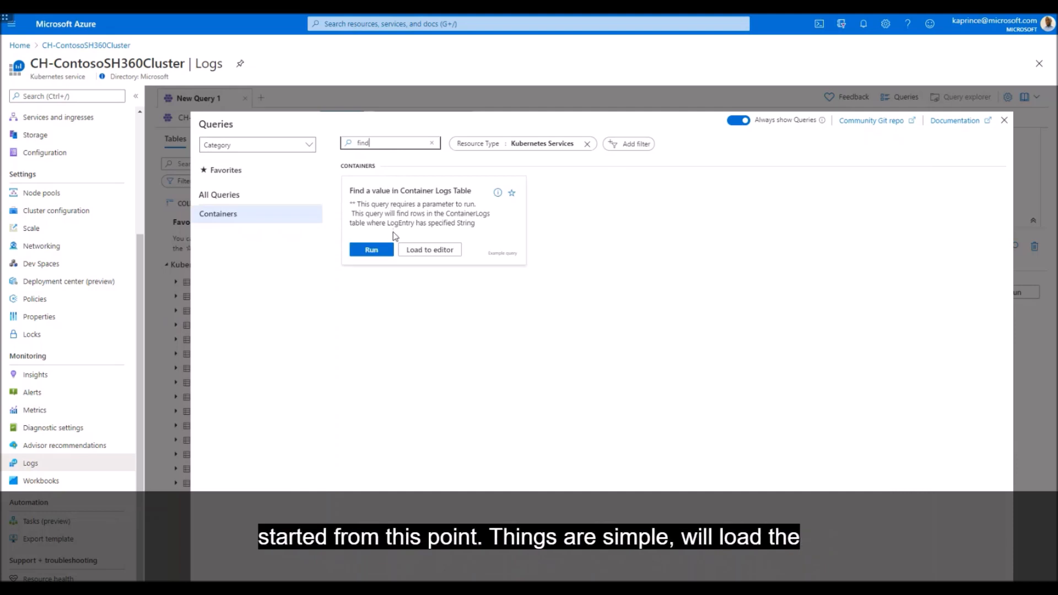
left_click(430, 254)
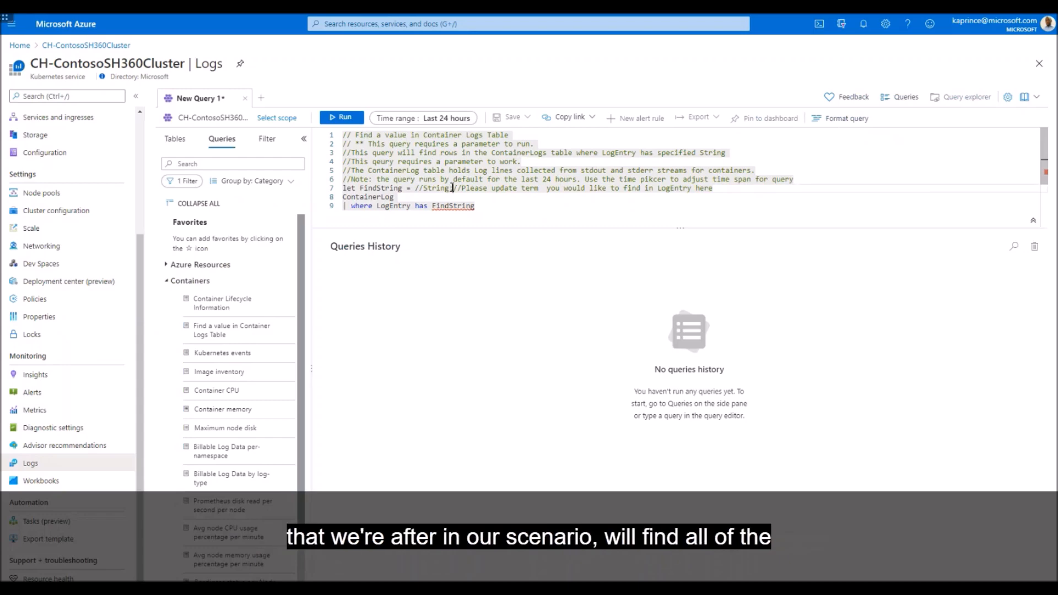
- Set the query's FindString parameter to 'warning' and run the query
left_click_drag(450, 188, 416, 188)
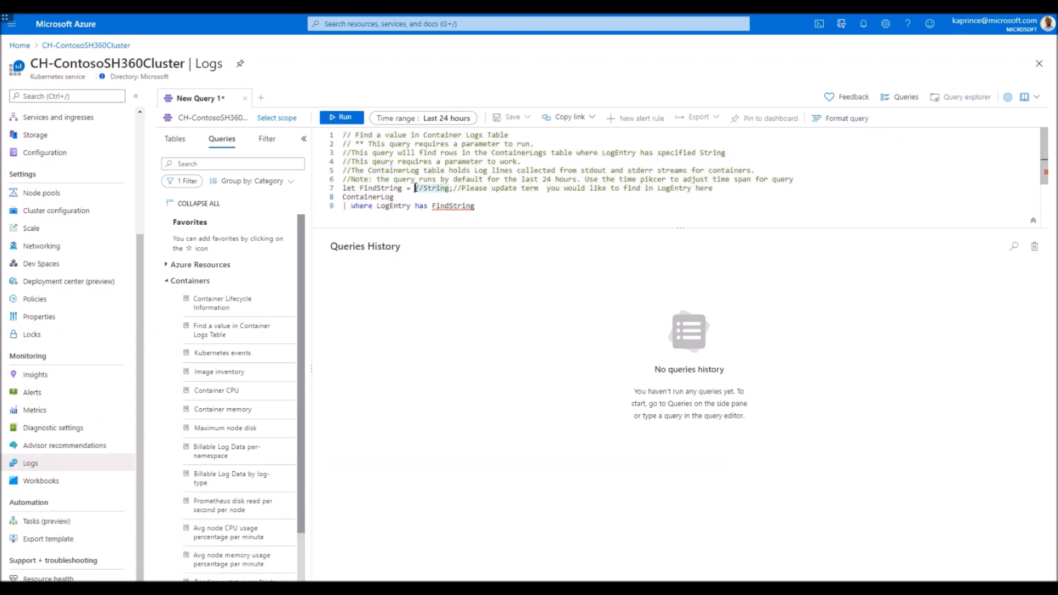
type("'warning'")
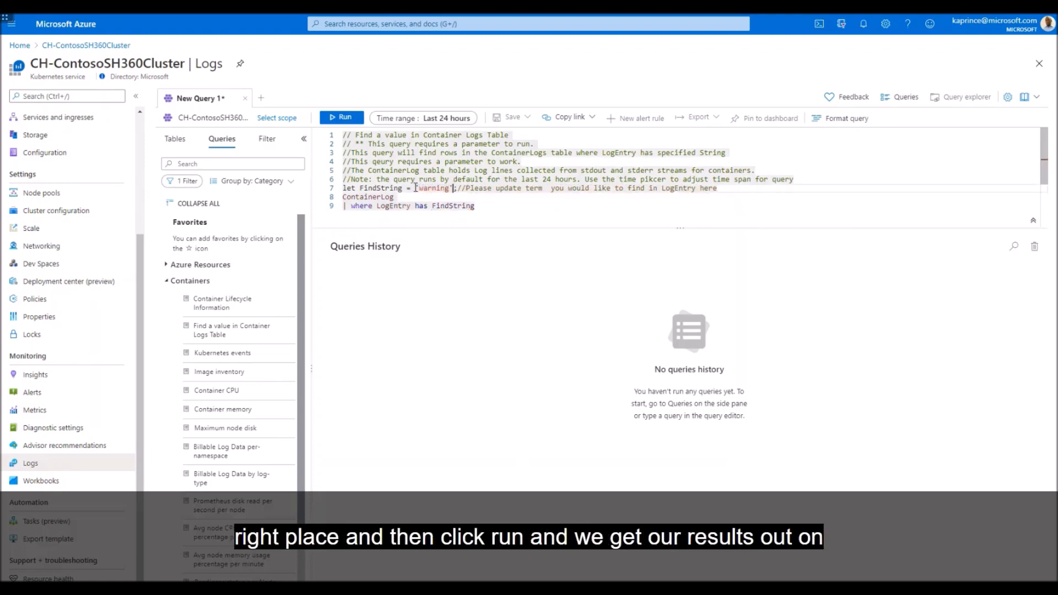
left_click(345, 117)
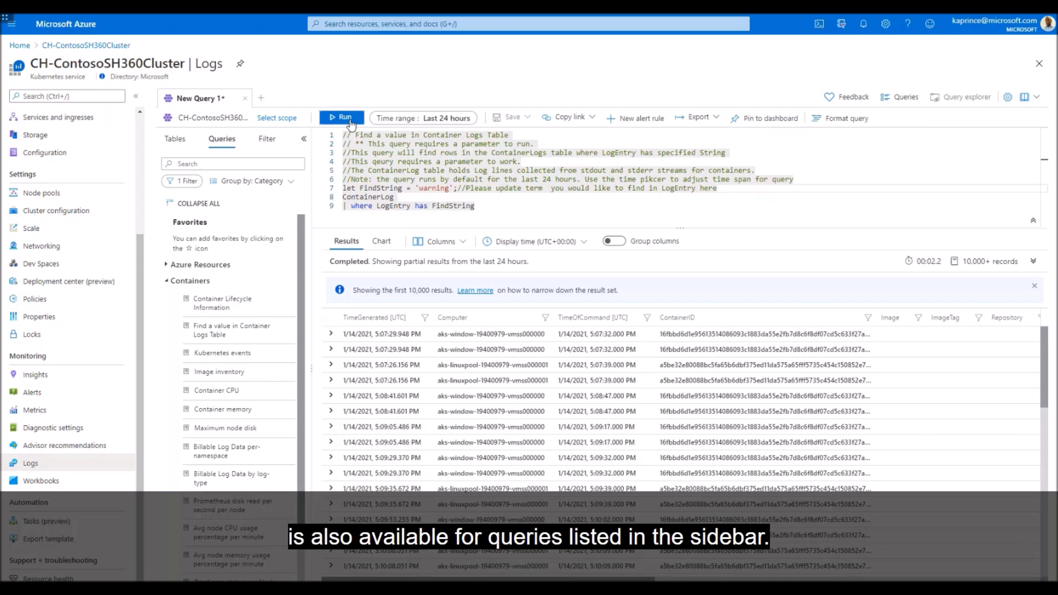
- Show the list of tables, check its grouping options, and open the documentation link for the ContainerLog table
mouse_move(238, 335)
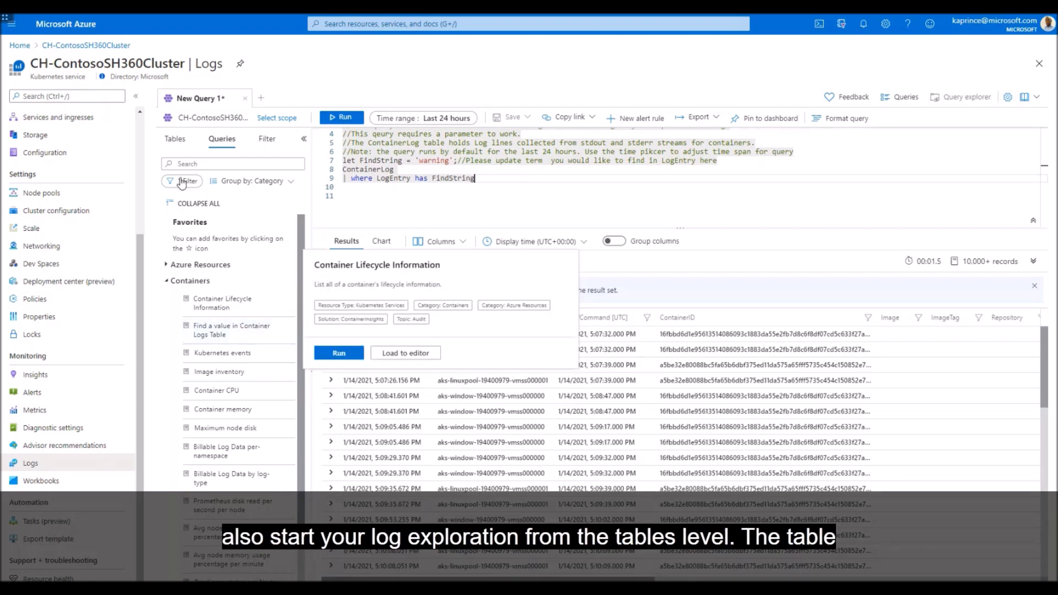
left_click(177, 141)
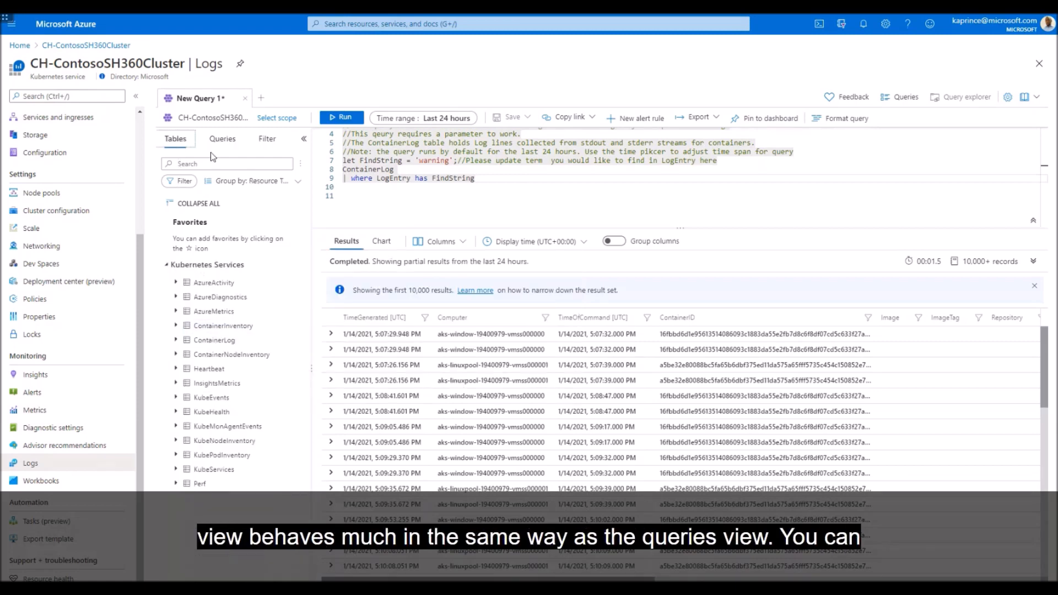
left_click(296, 182)
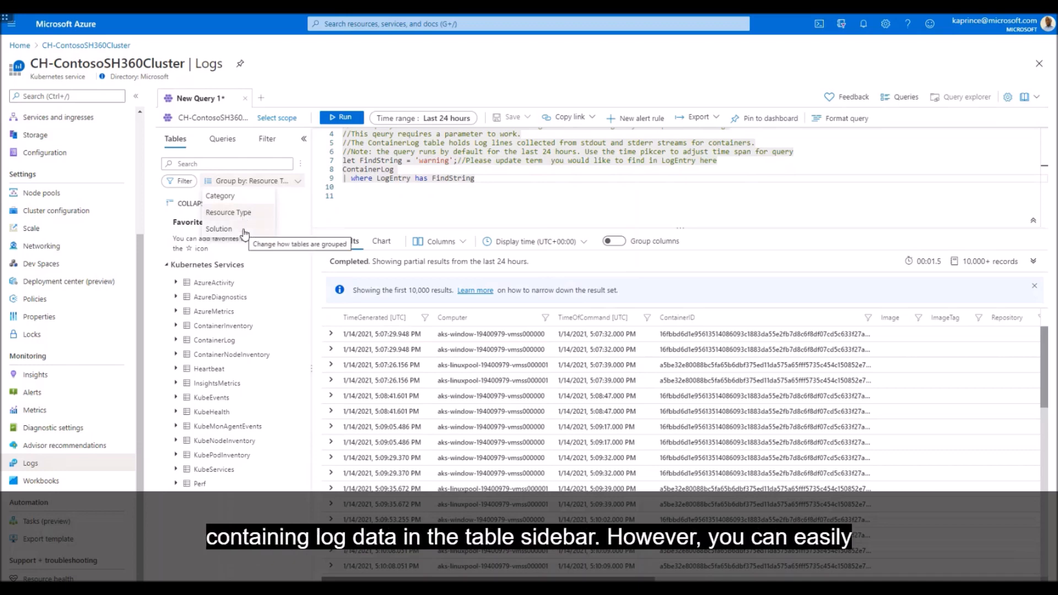
left_click(301, 166)
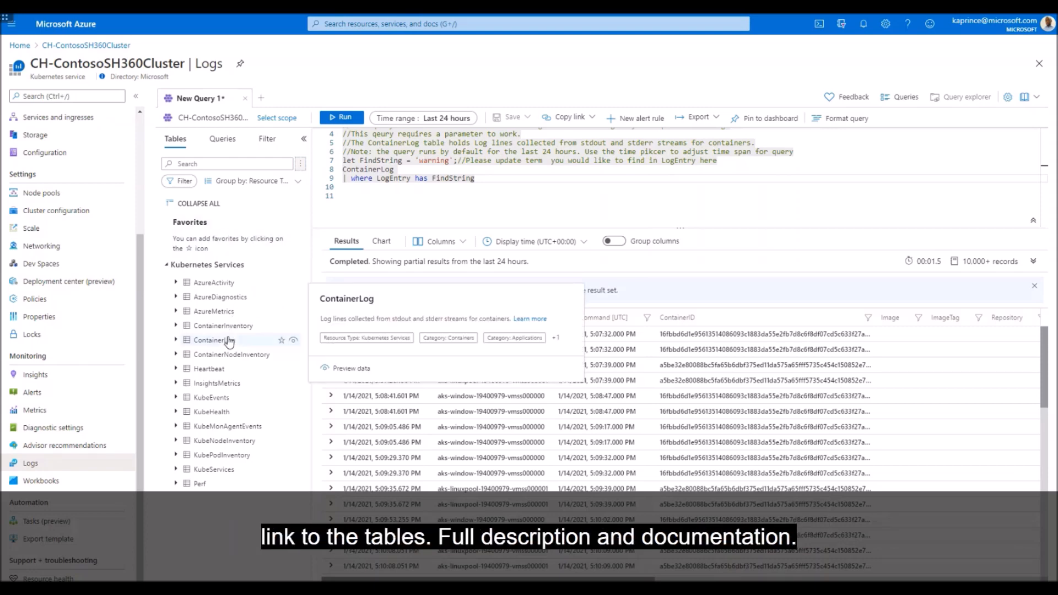
left_click(521, 319)
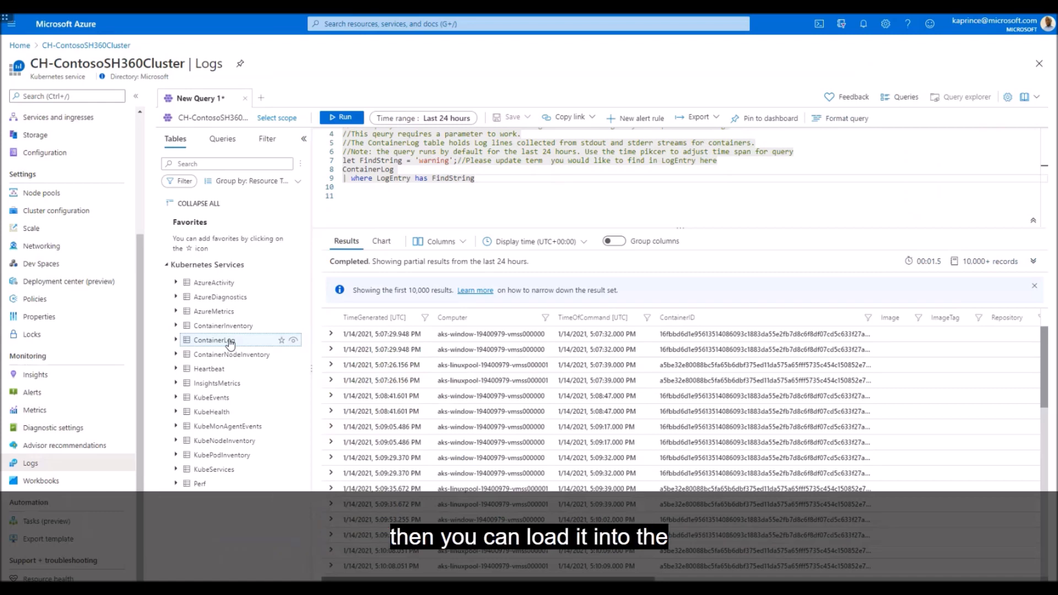
- Preview the ContainerLog table's data and open the preview query in the query editor
left_click(294, 340)
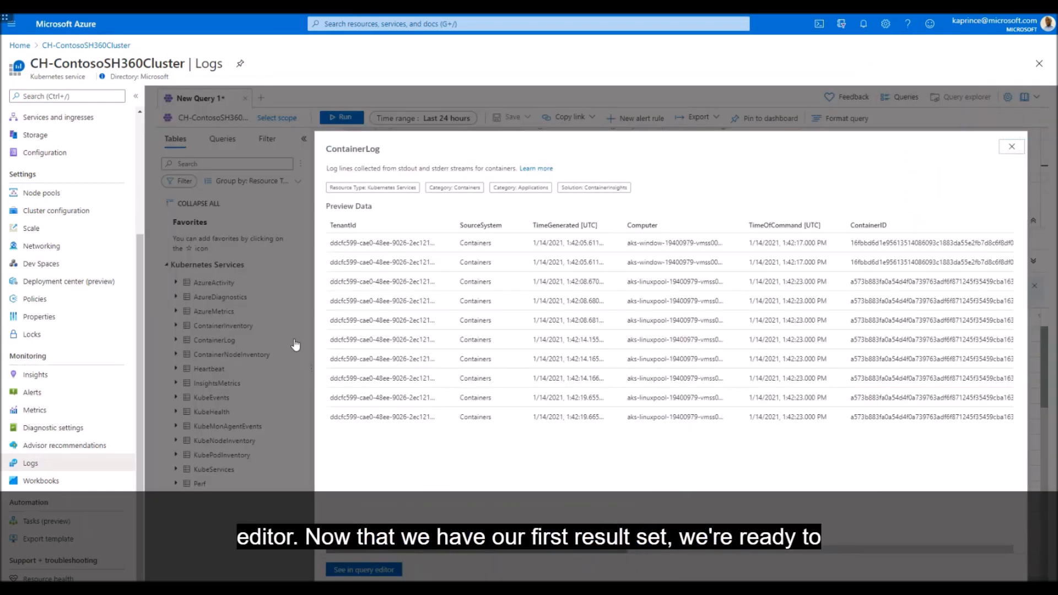
left_click_drag(396, 550, 366, 553)
left_click(377, 575)
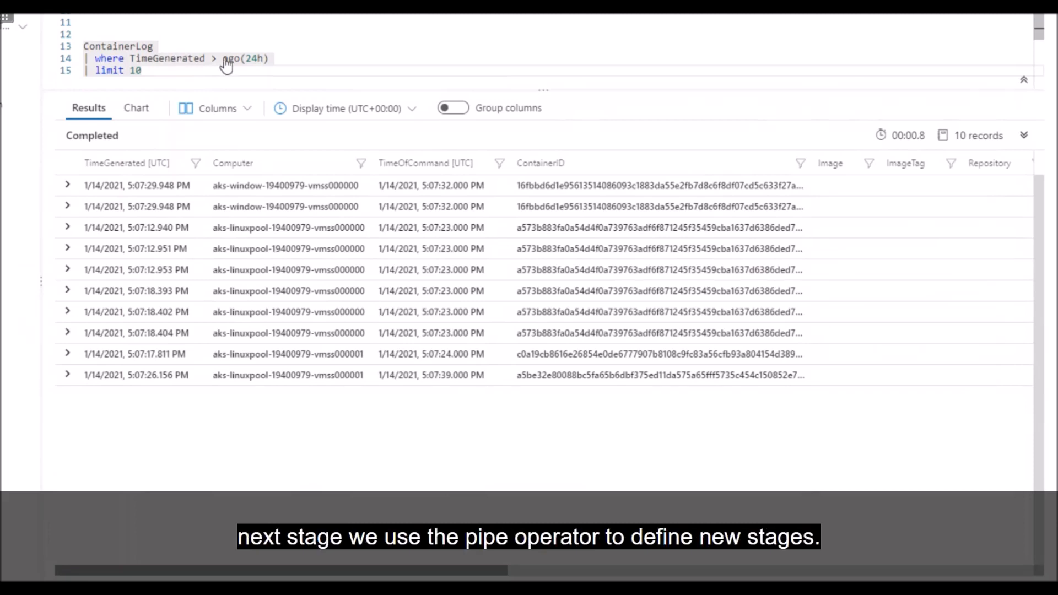
- Add the stage "| where LogEntry has 'warning'" below the TimeGenerated filter in the second ContainerLog query
left_click(268, 61)
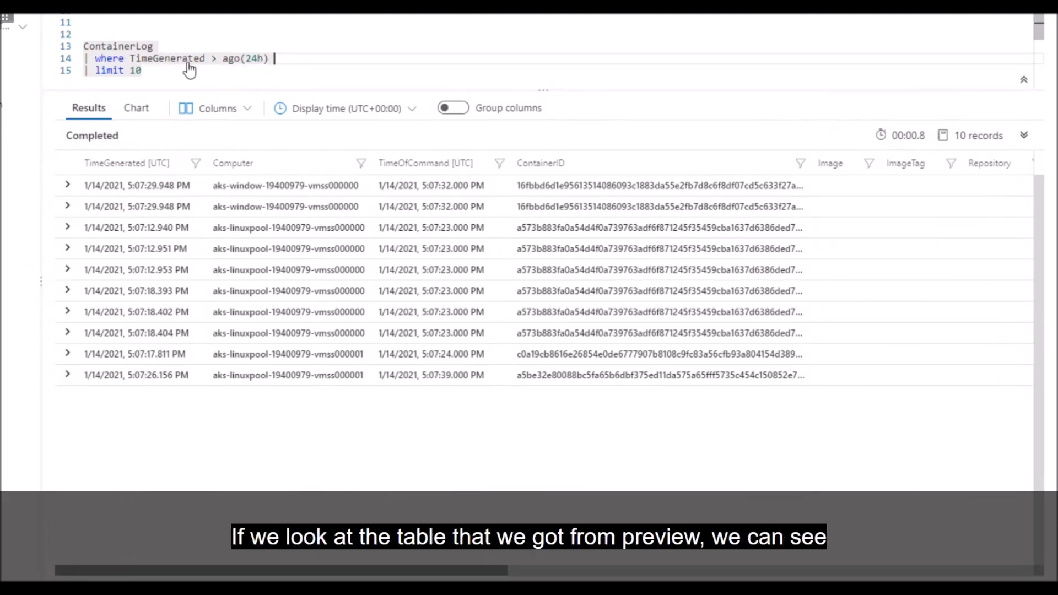
left_click(158, 76)
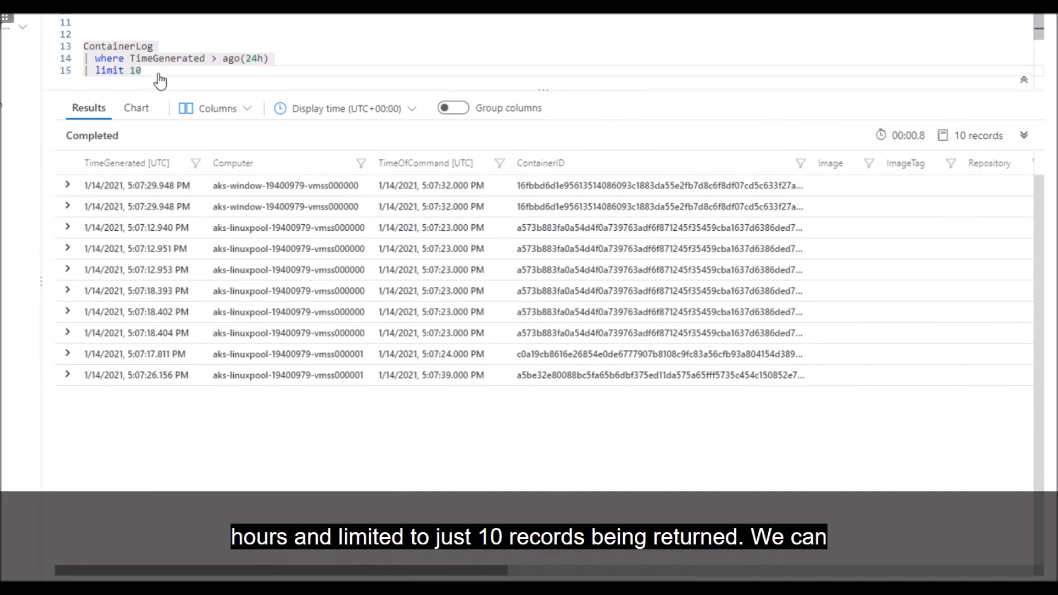
left_click(269, 60)
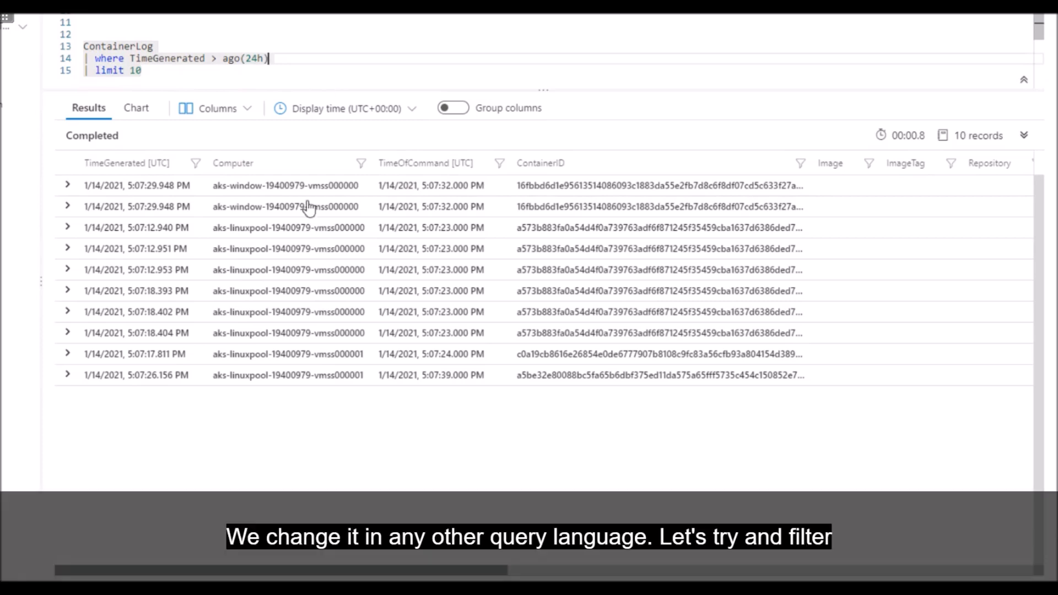
left_click_drag(317, 574, 596, 573)
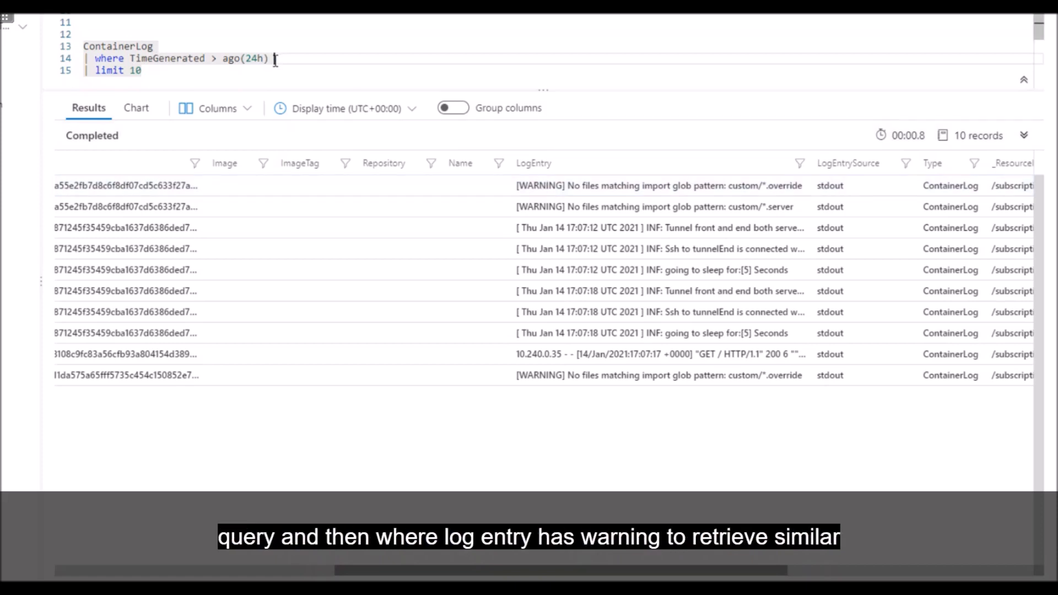
key("Return")
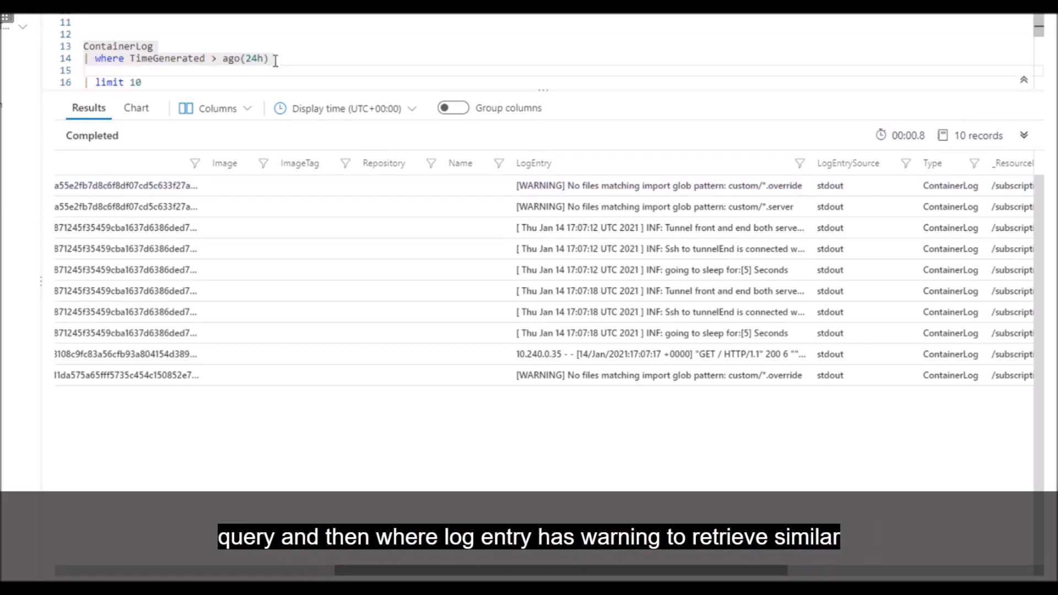
type("| where Log")
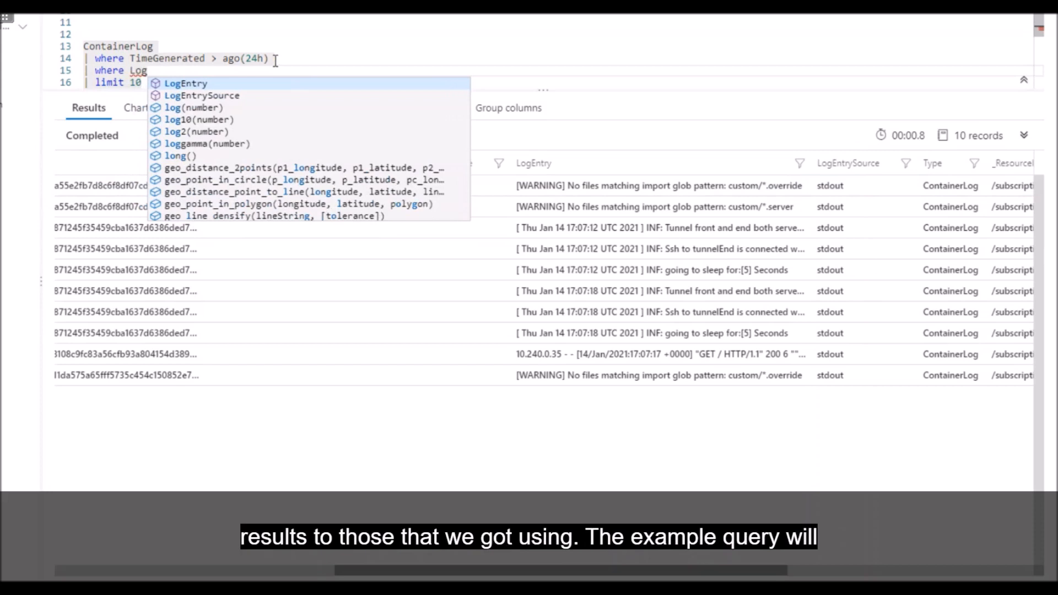
key("Tab")
type("has ")
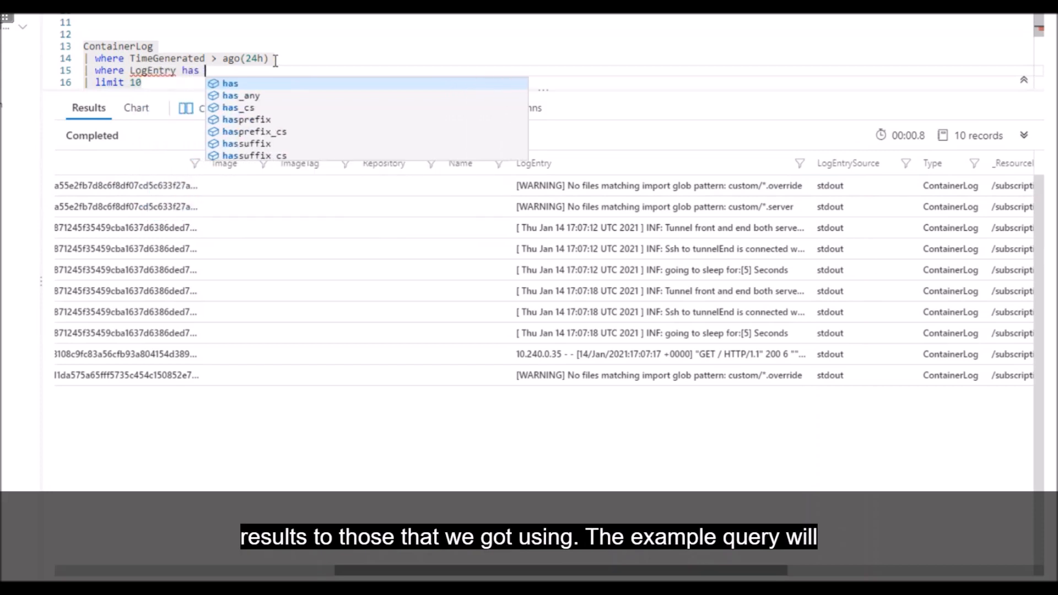
type("'warning'")
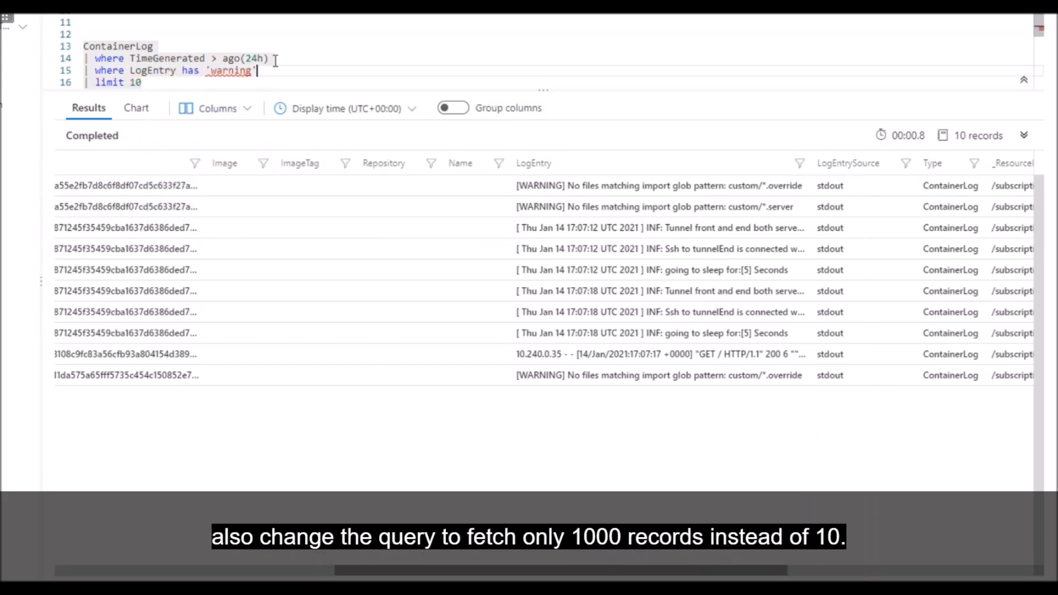
- Raise the ContainerLog query's record limit to 1000 and run the query
key("Down")
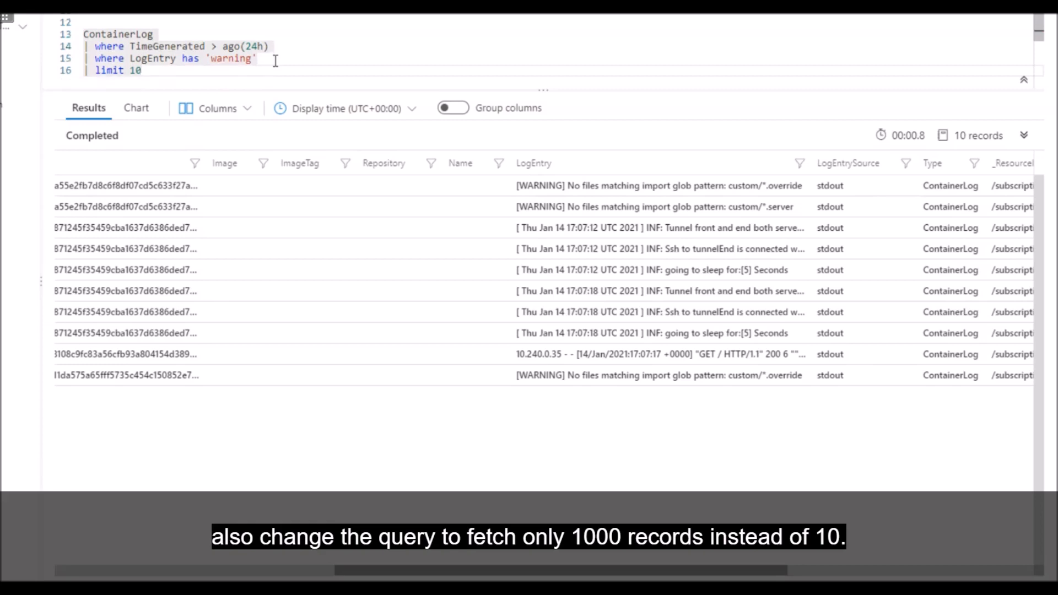
type("0")
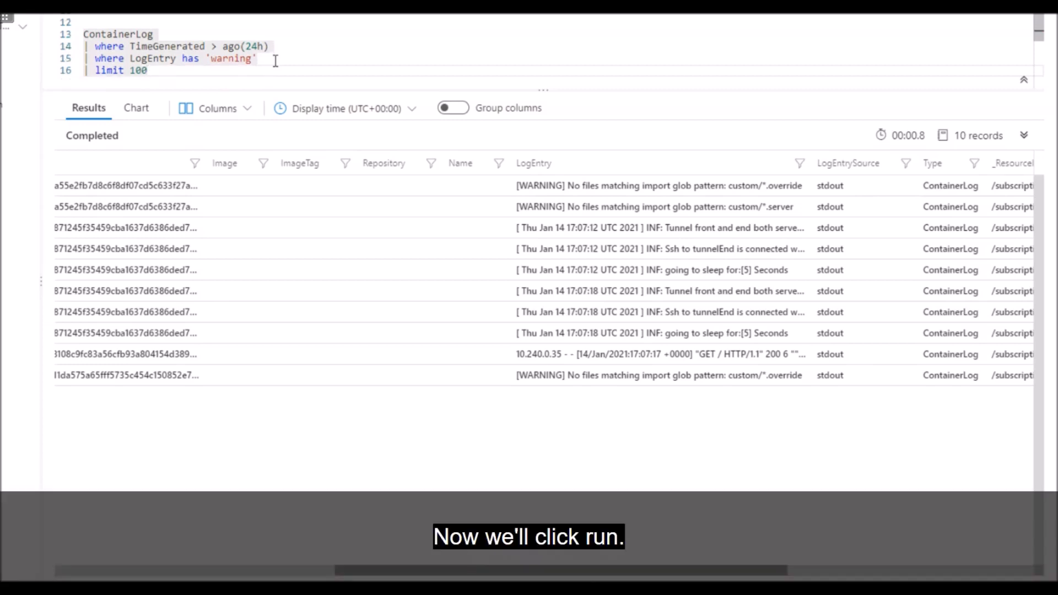
type("0")
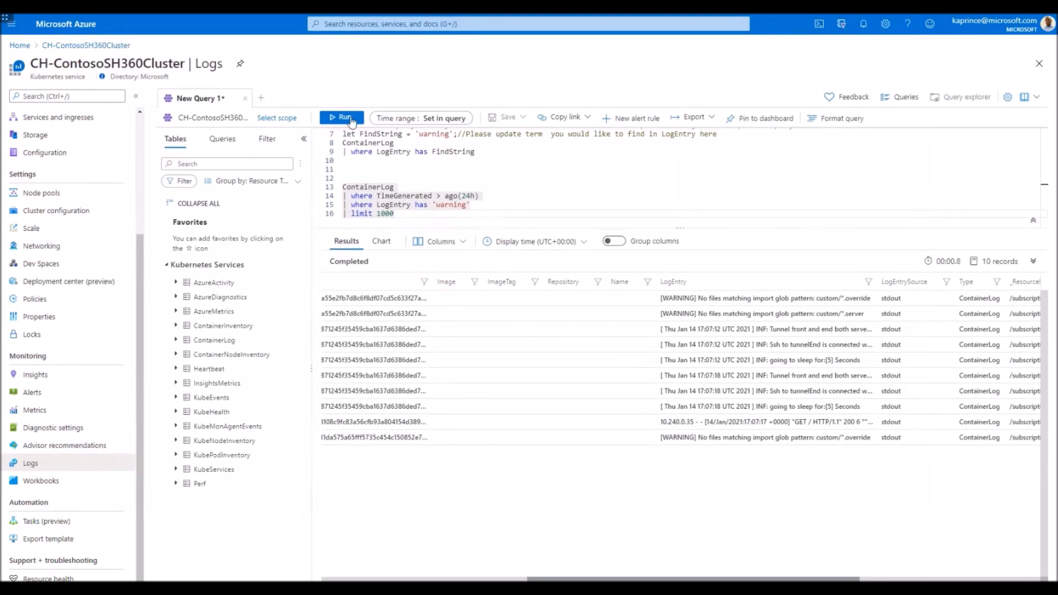
left_click(345, 117)
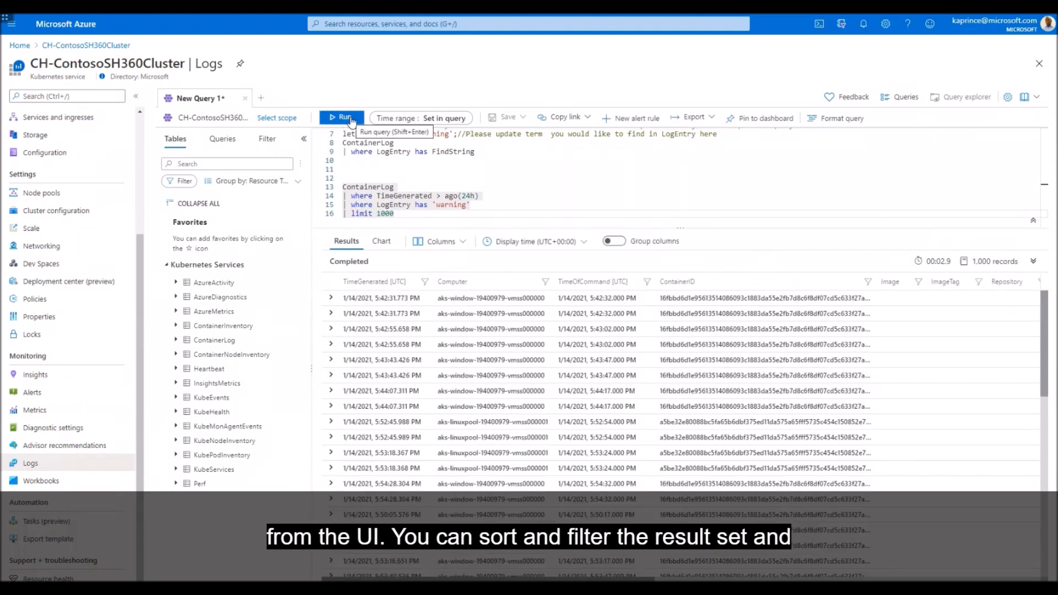
- Try sorting the results by TimeGenerated in both directions, and check the filter options of the Computer column
left_click(412, 282)
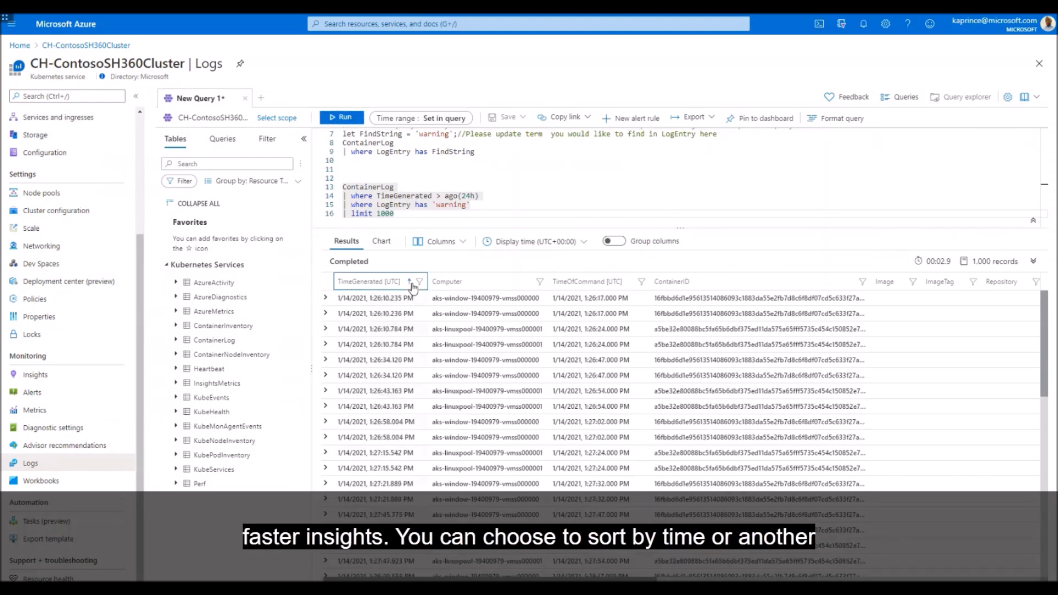
left_click(412, 286)
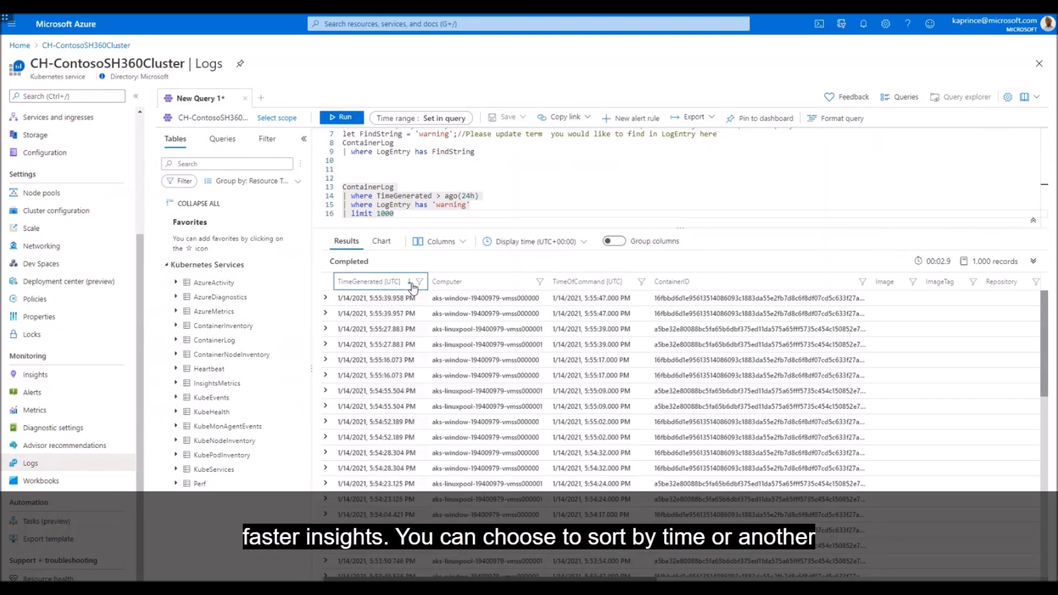
left_click(413, 286)
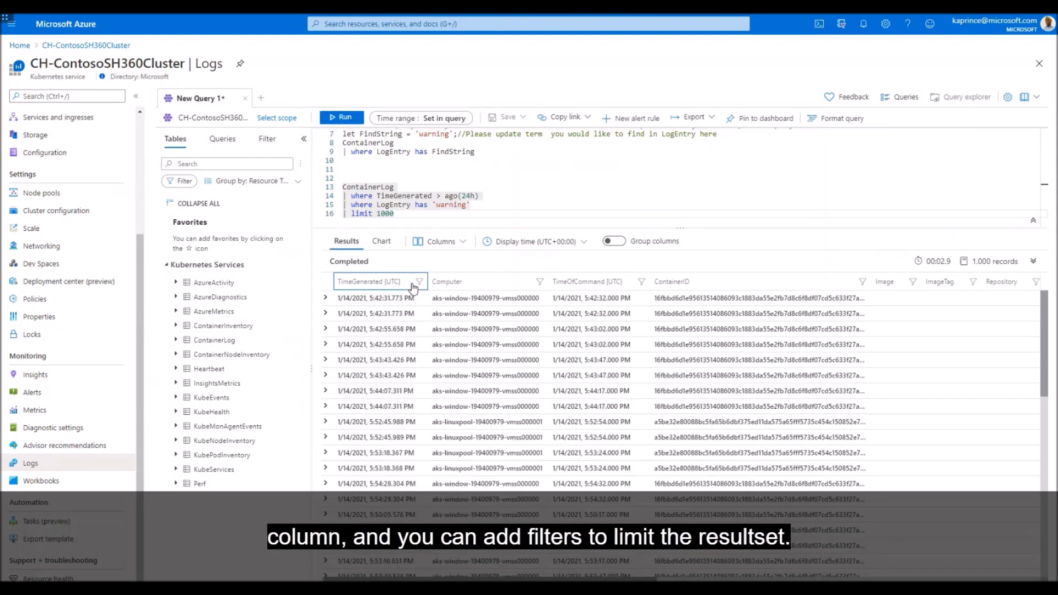
left_click(540, 282)
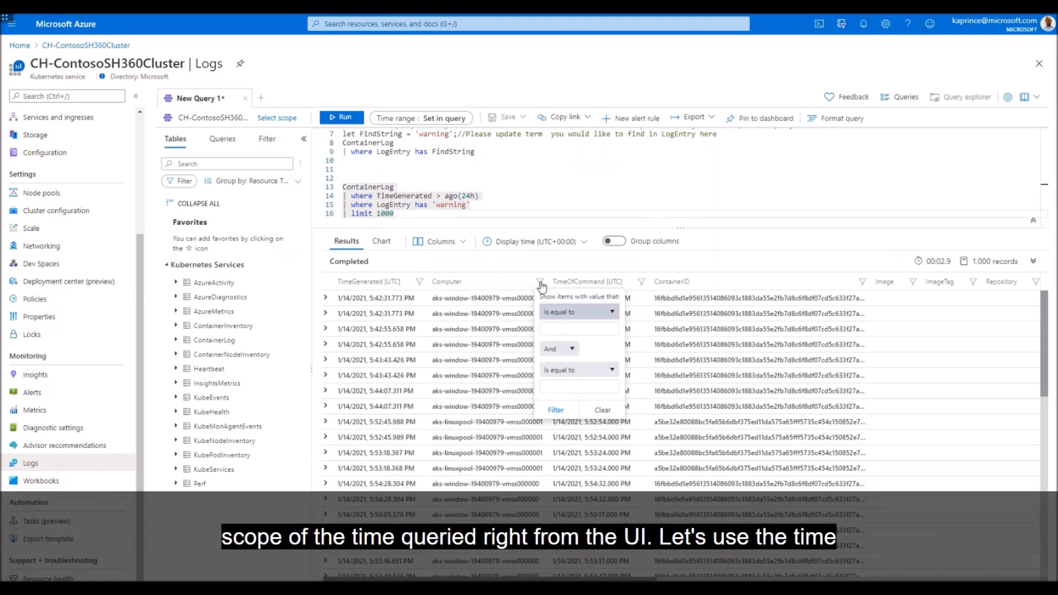
left_click(541, 283)
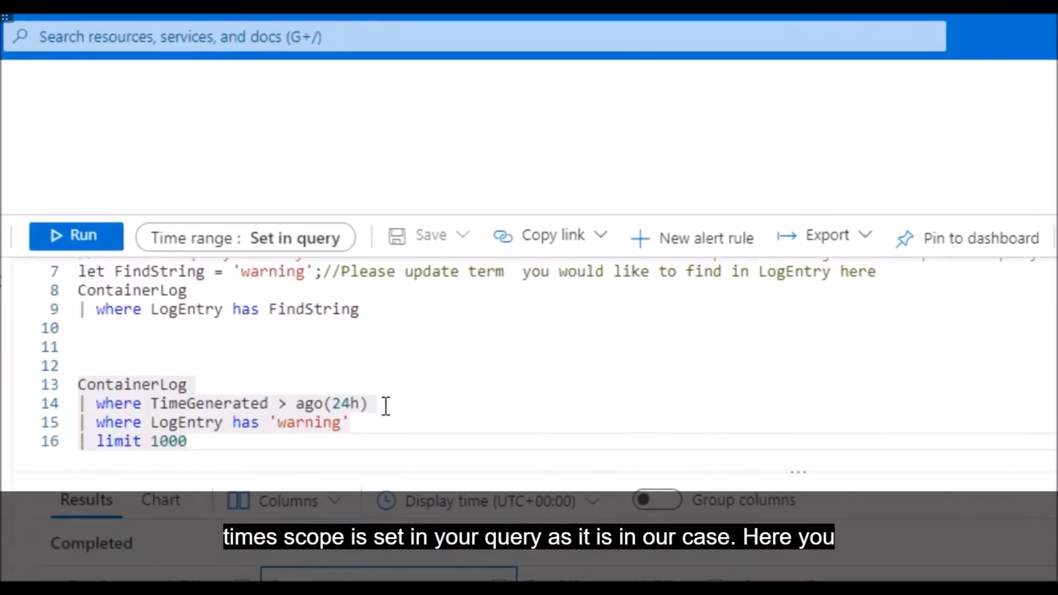
- Set the query's time range to Last hour and run the query again
left_click(489, 425)
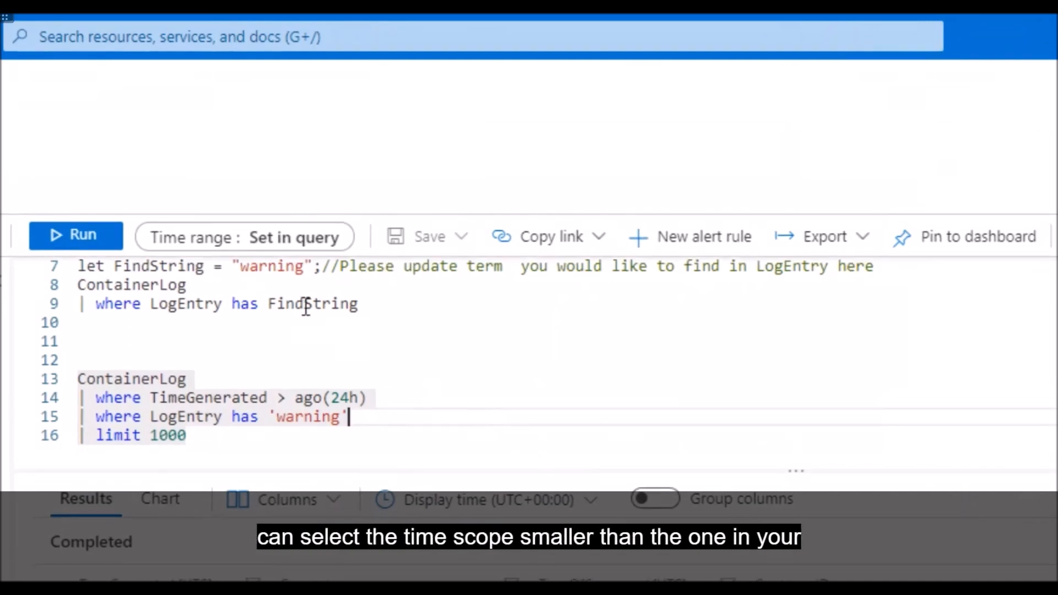
left_click(279, 238)
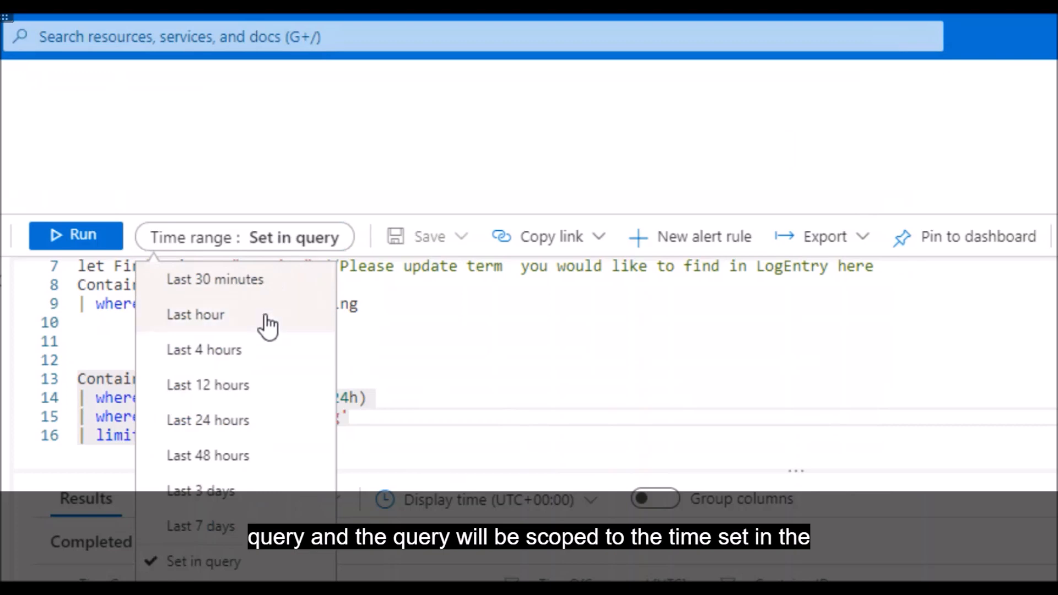
left_click(269, 324)
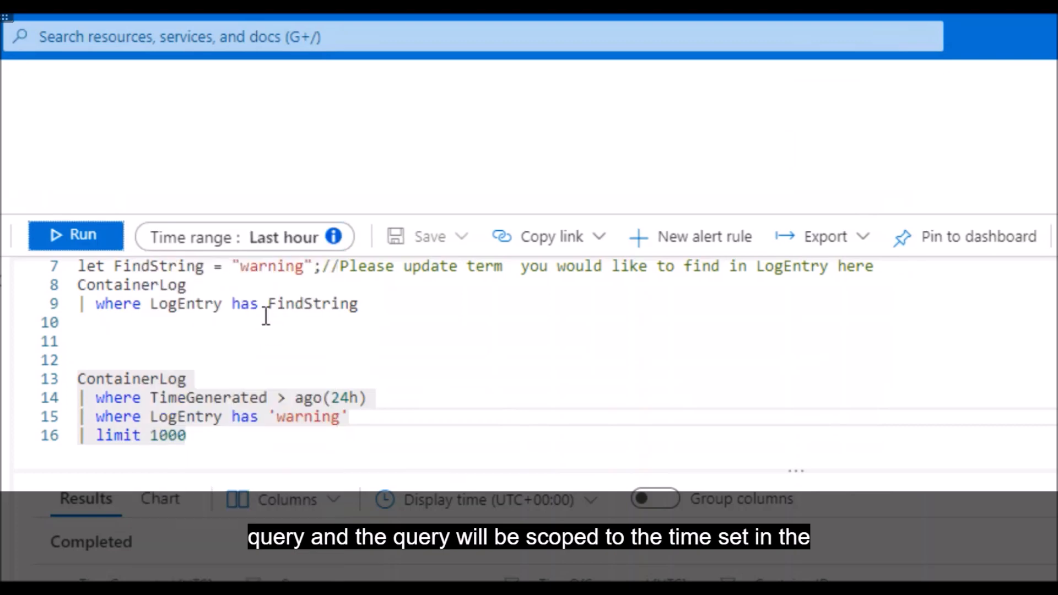
left_click(94, 240)
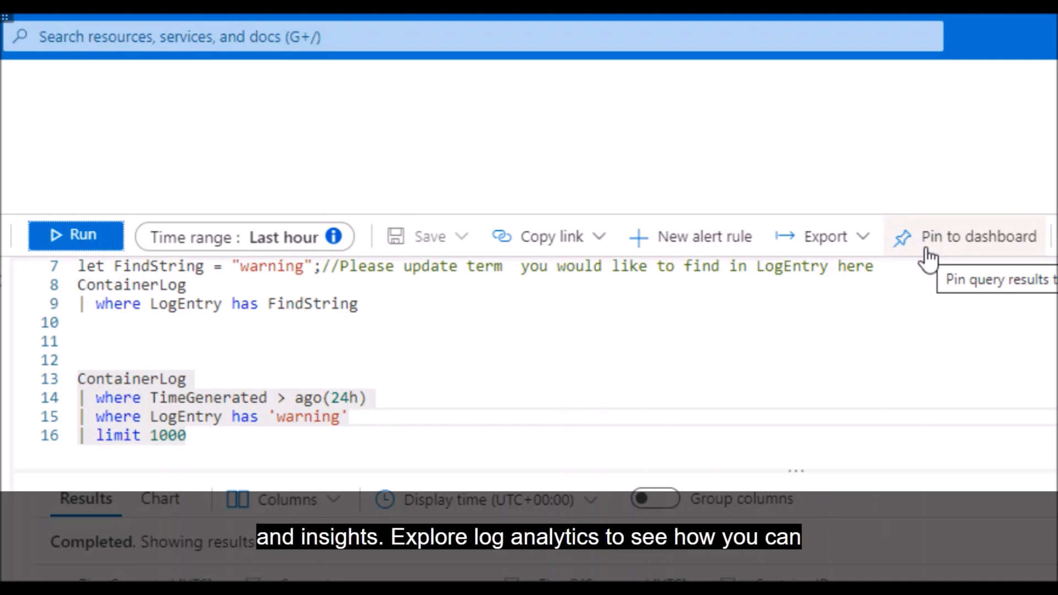
- Check the export options available for the query results
left_click(858, 241)
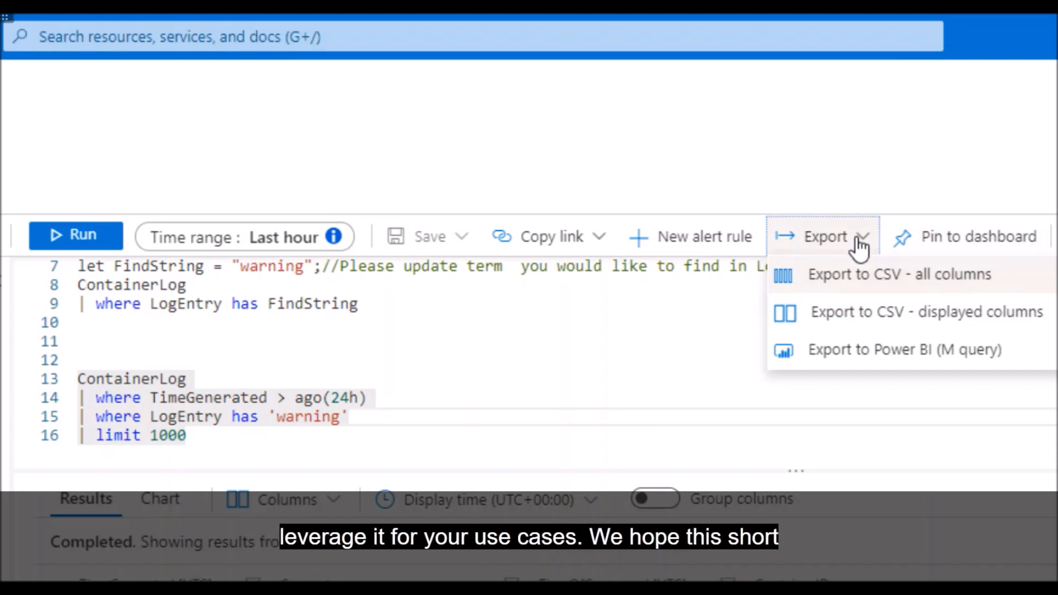
left_click(860, 242)
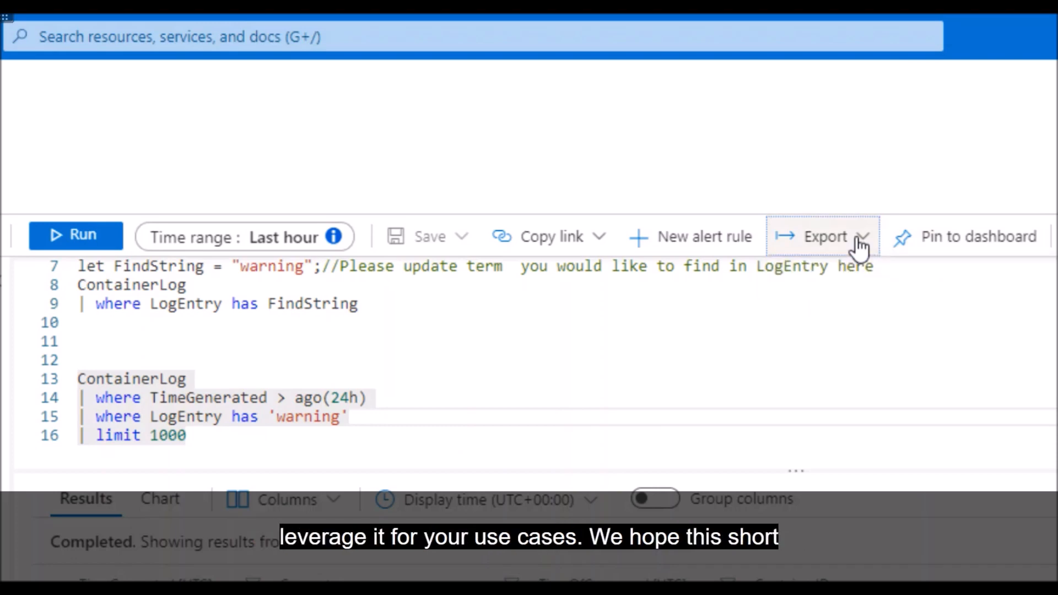